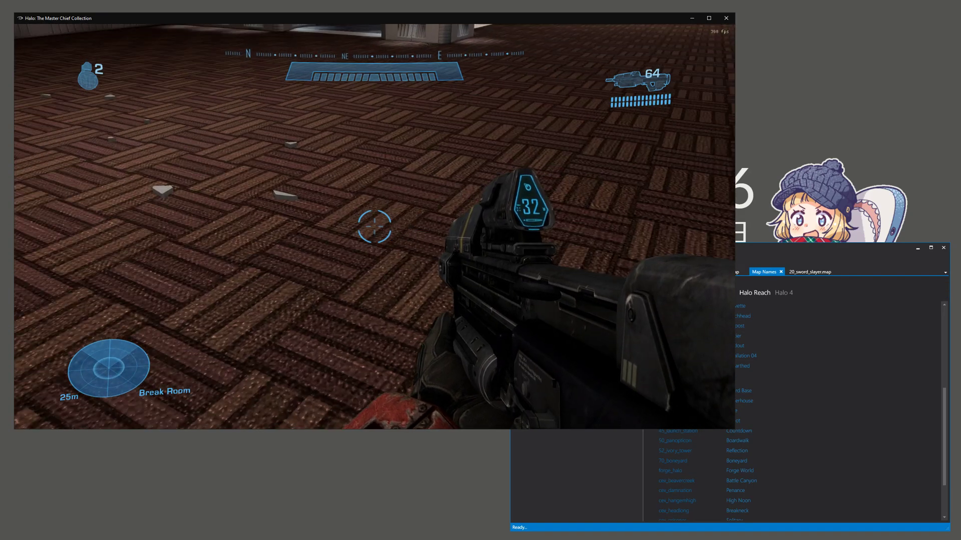
- Place a Magnum from Forge's Human weapons list in the Break Room
key("4")
key("q")
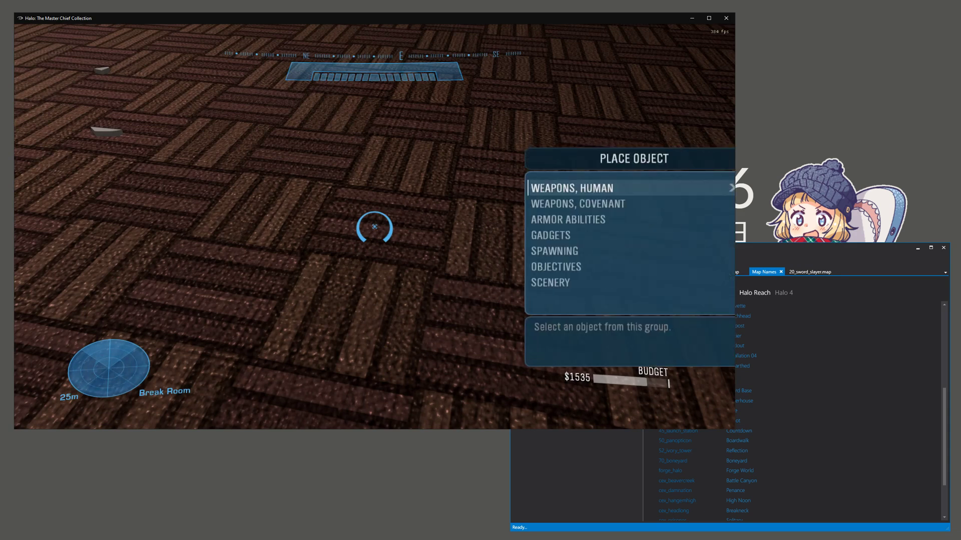
key("Return")
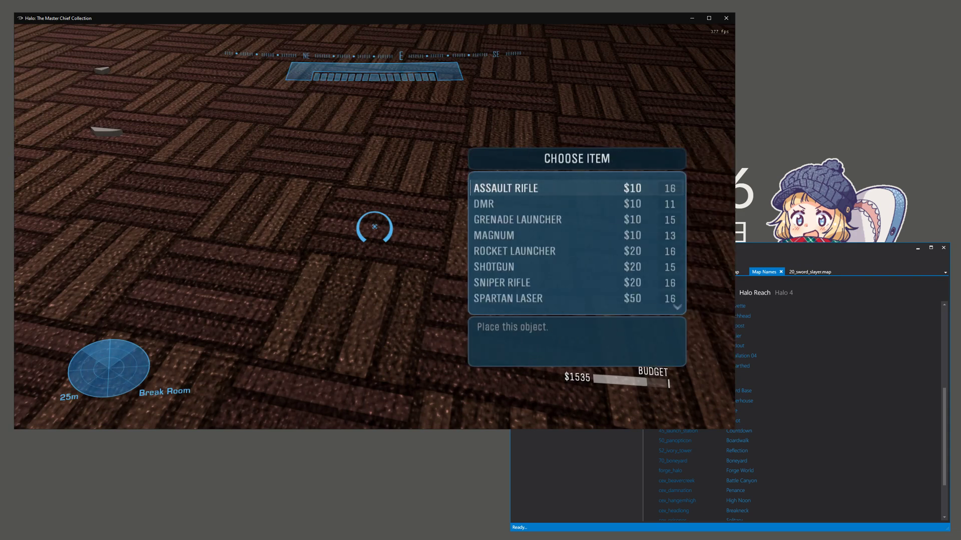
key("Down")
key("Down")
key("Down")
key("Return")
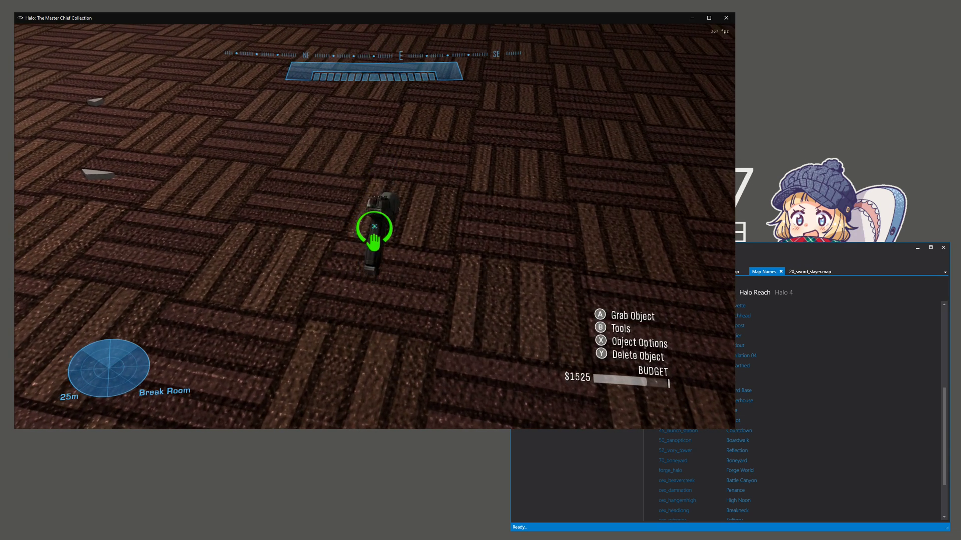
- Leave monitor mode, pick up the Magnum and test its scope zoom
key("4")
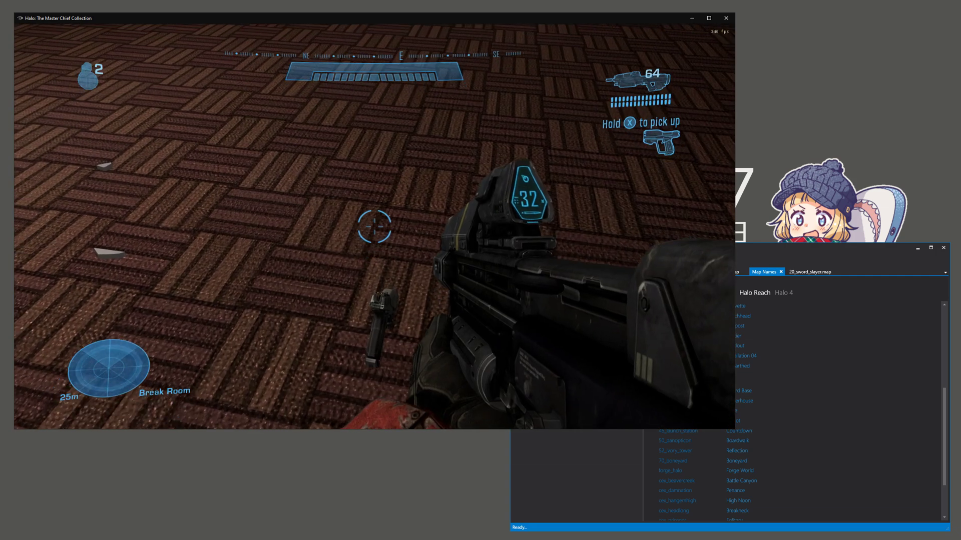
key("e")
right_click(375, 227)
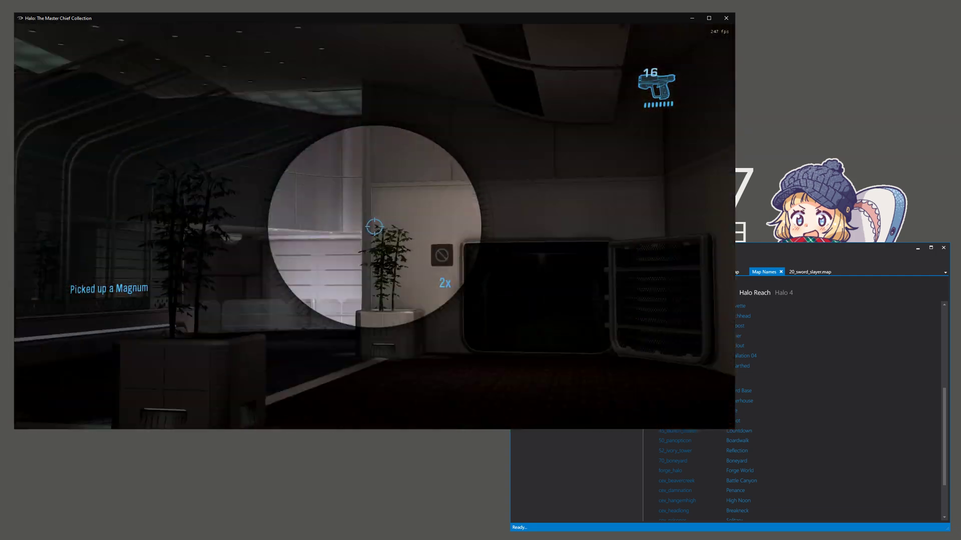
right_click(374, 227)
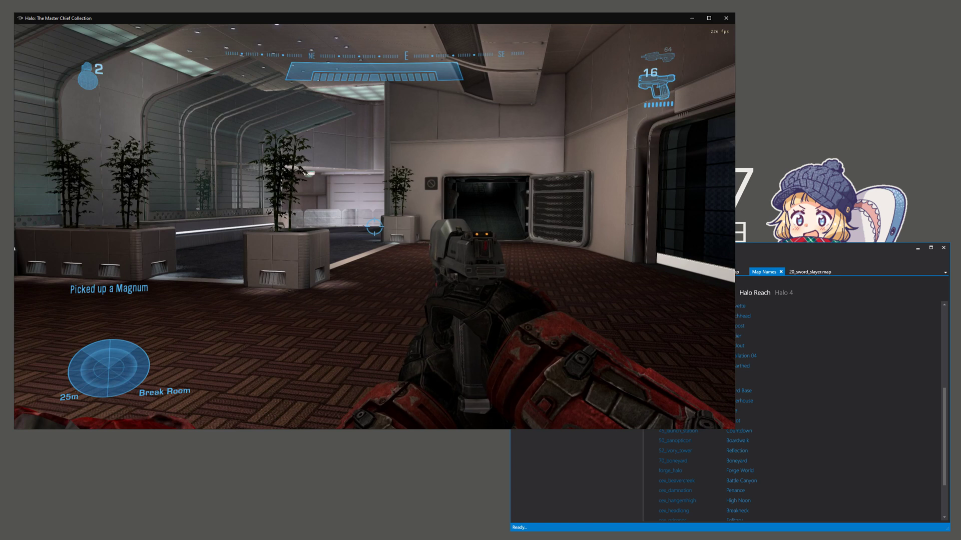
- Switch from the game to Assembly's 20_sword_slayer.map tab
key("alt+Tab")
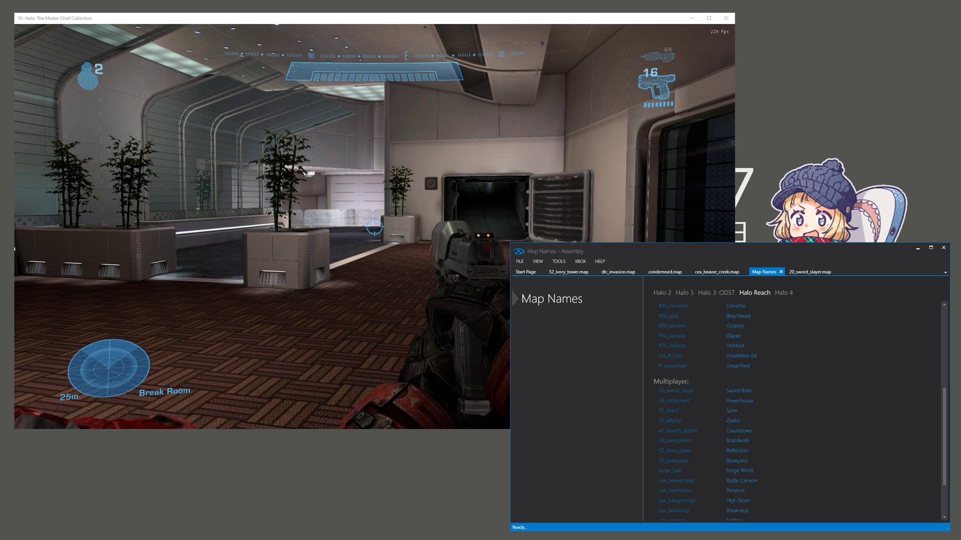
key("ctrl+Tab")
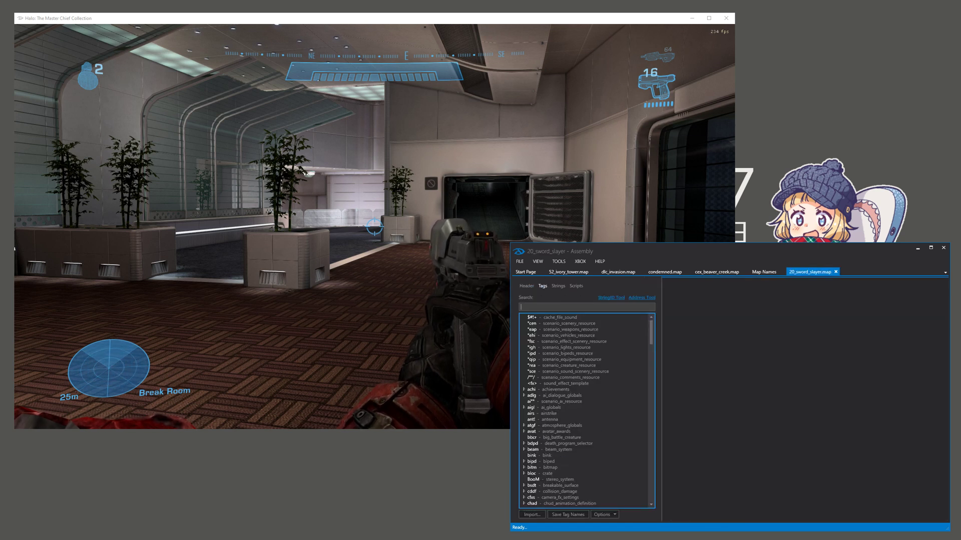
type("magnum")
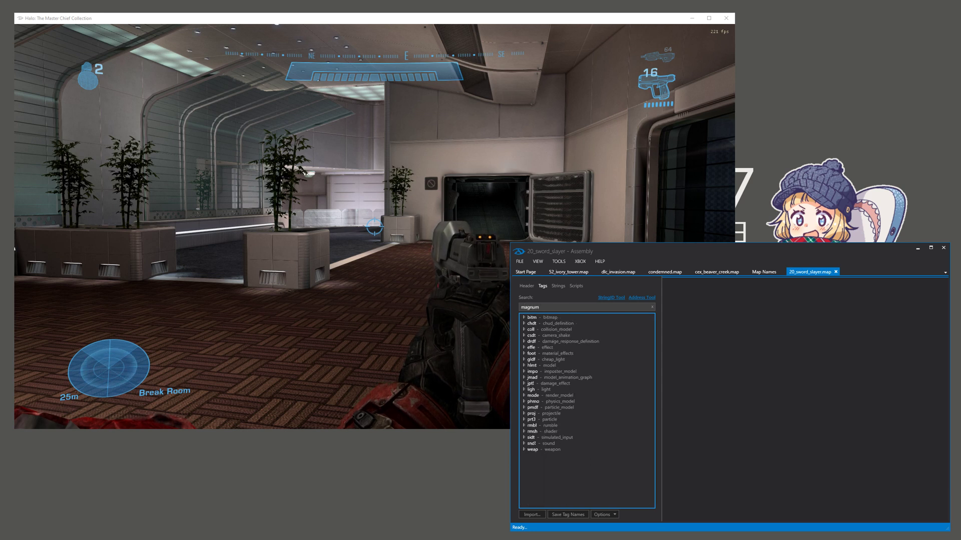
- Open the magnum weapon tag and start a search within its fields
key("Return")
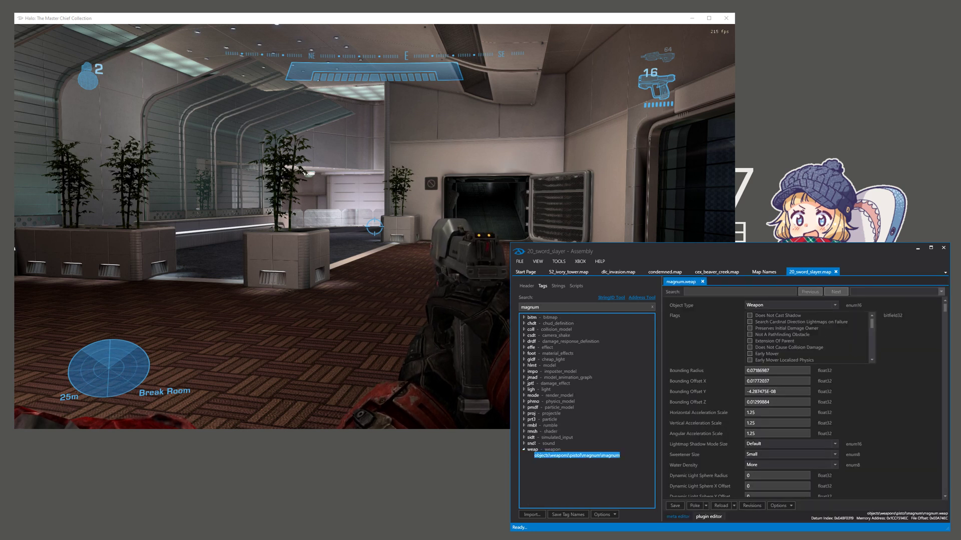
key("ctrl+f")
type("magn")
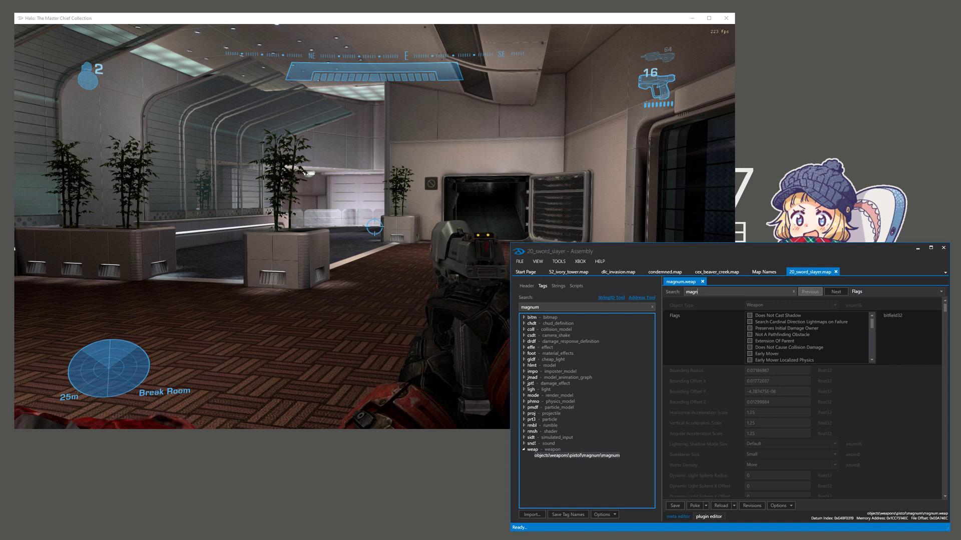
type("i")
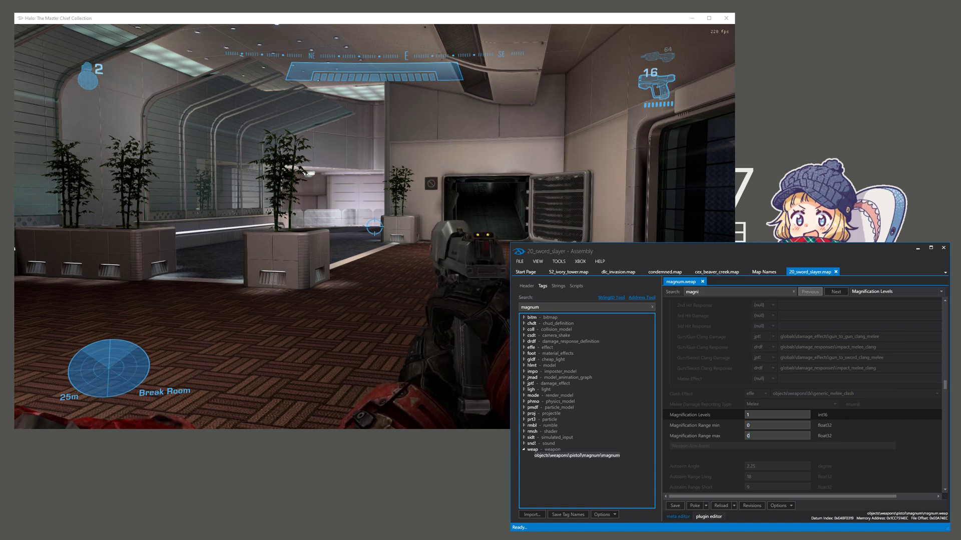
scroll(802, 398, "down", 5)
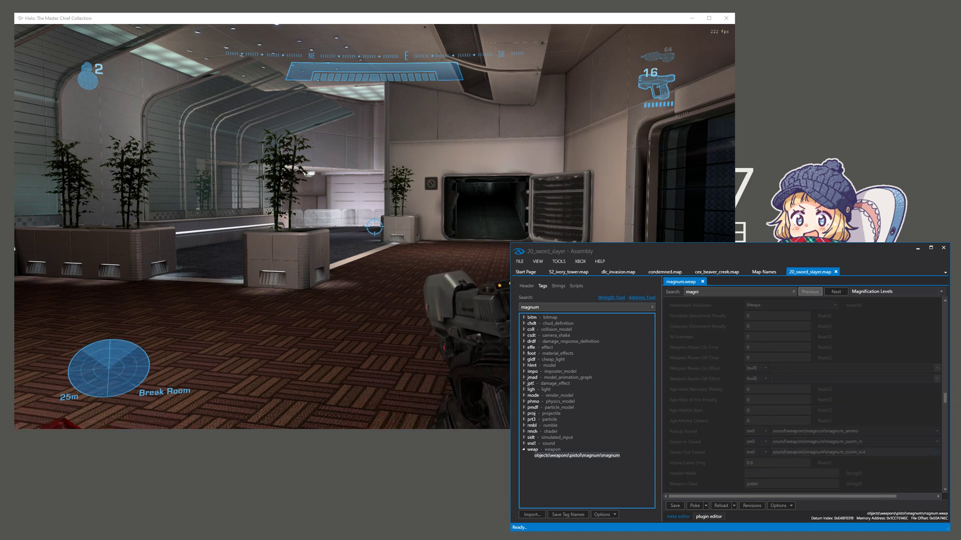
scroll(802, 398, "down", 4)
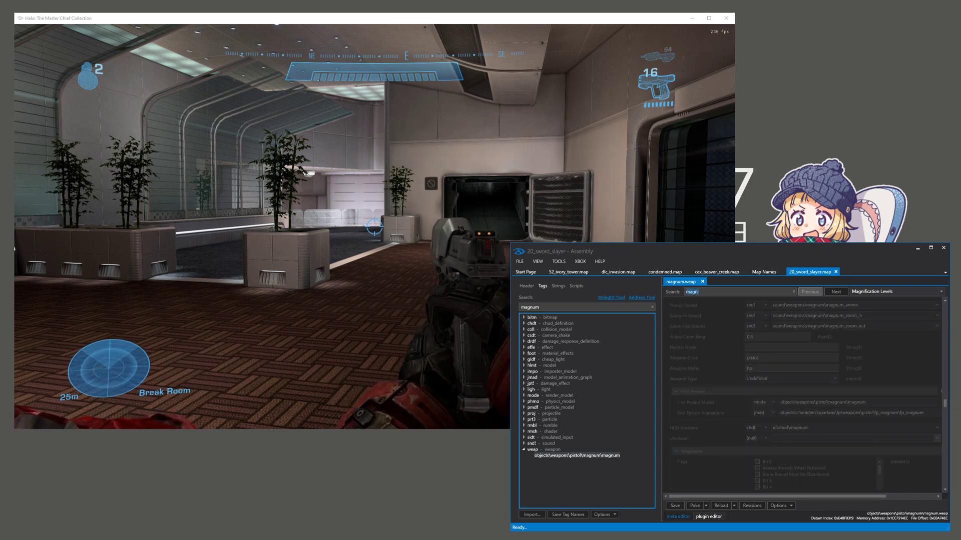
type("hud")
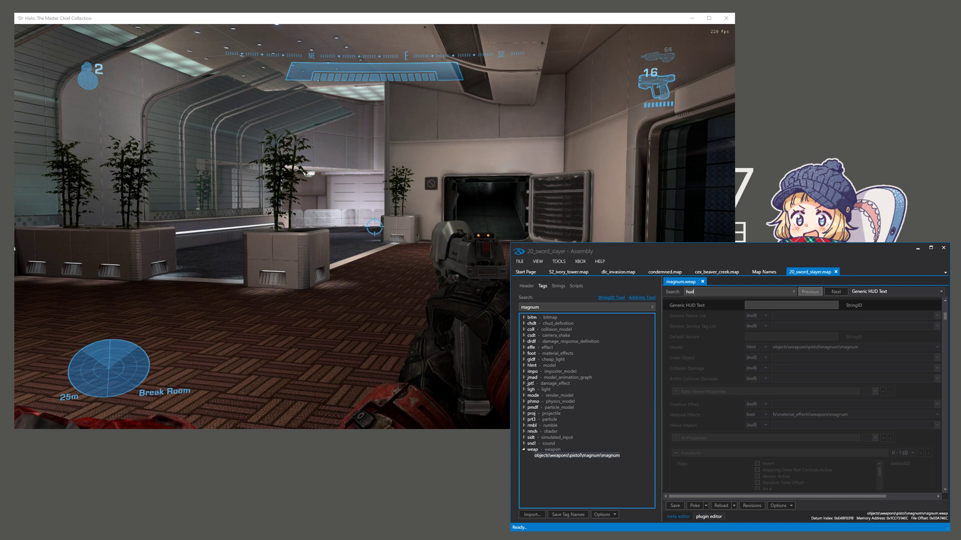
- Null the Magnum's HUD Interface reference and poke the tag into the game
key("Return")
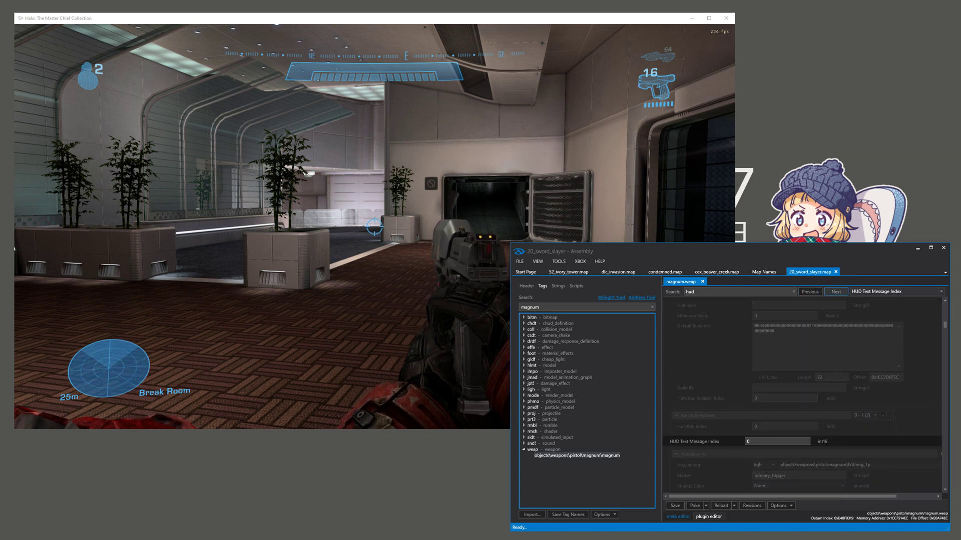
key("Return")
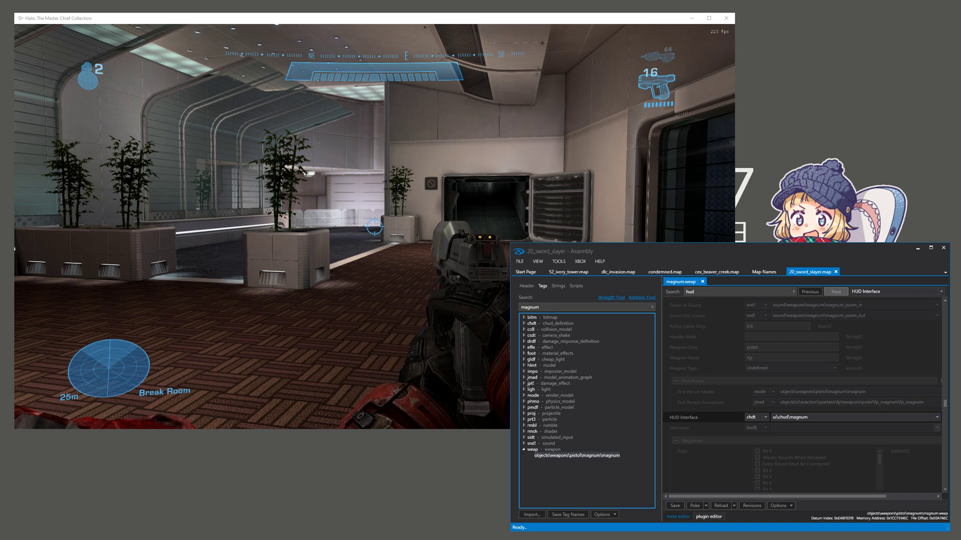
scroll(803, 391, "right", 3)
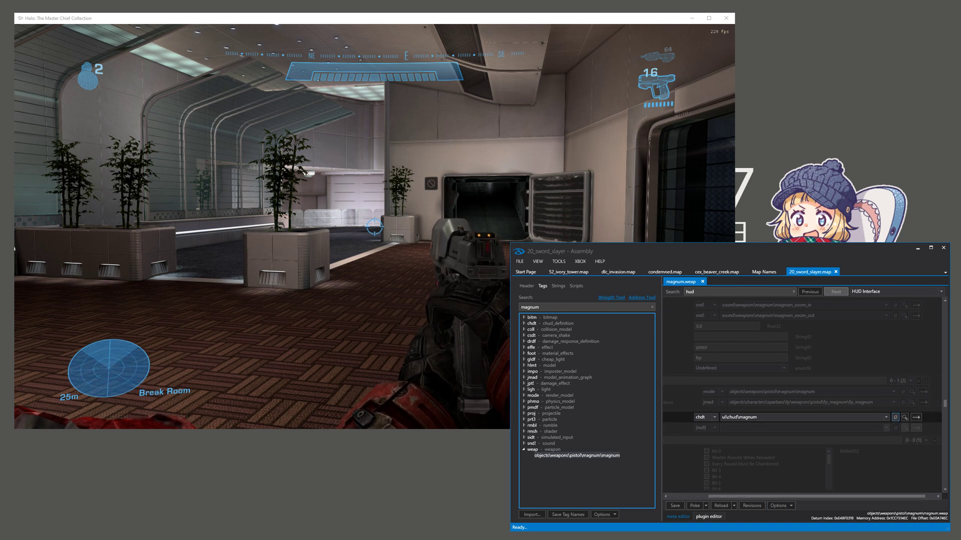
left_click(895, 418)
left_click(694, 505)
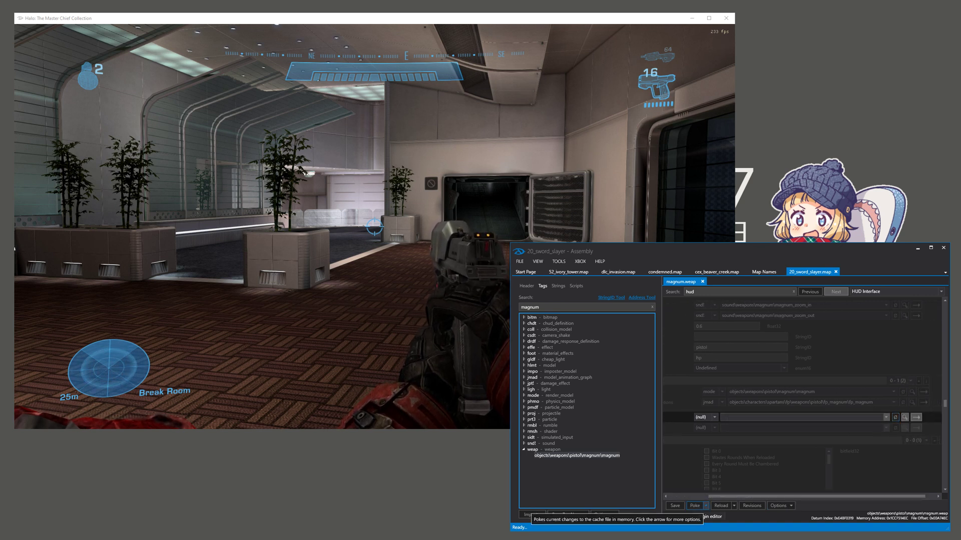
key("alt+Tab")
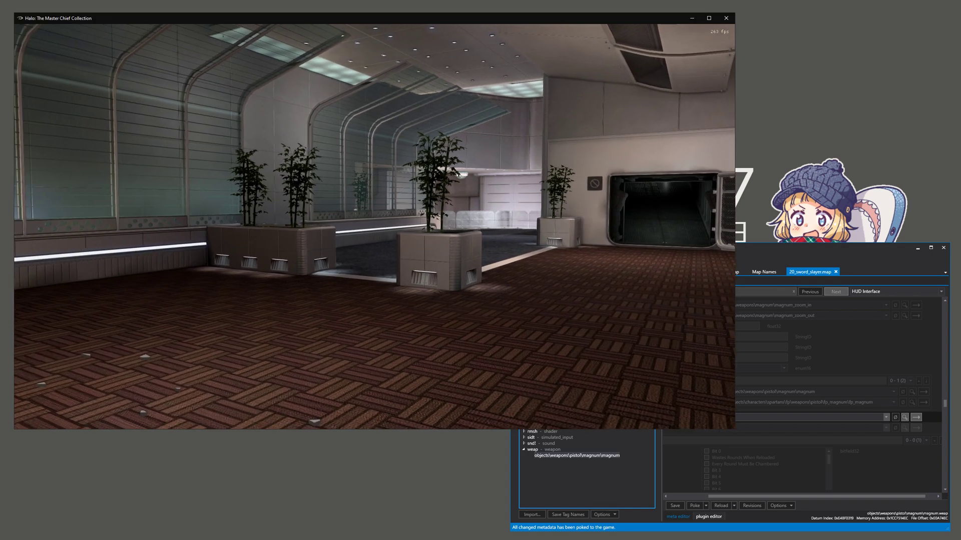
- Frame the planters and doorway zoomed in, with ReShade letterbox and blur on
key("w")
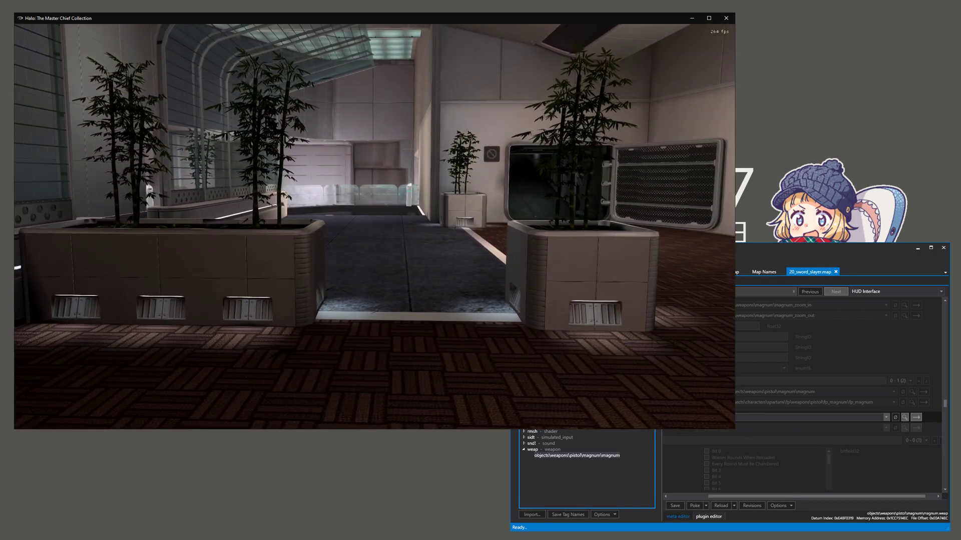
right_click(375, 227)
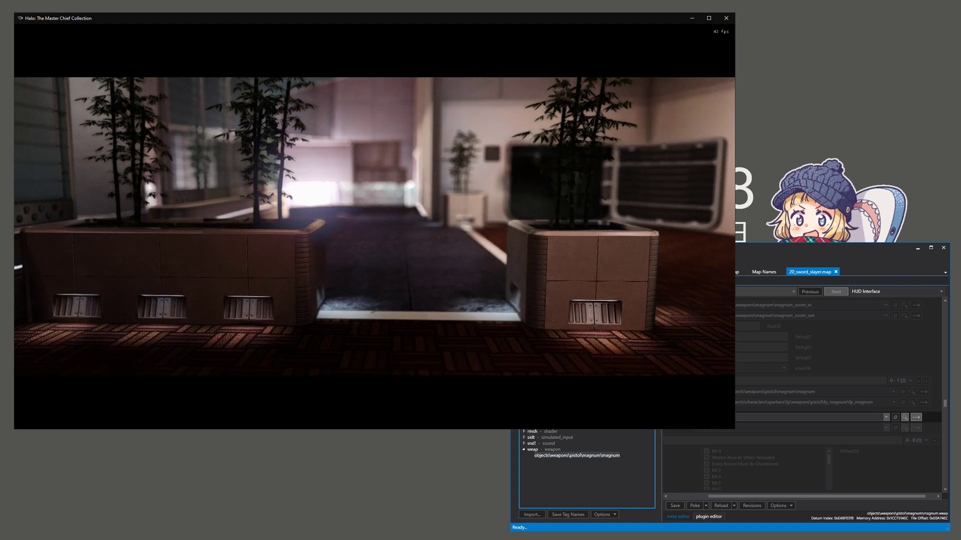
key("Home")
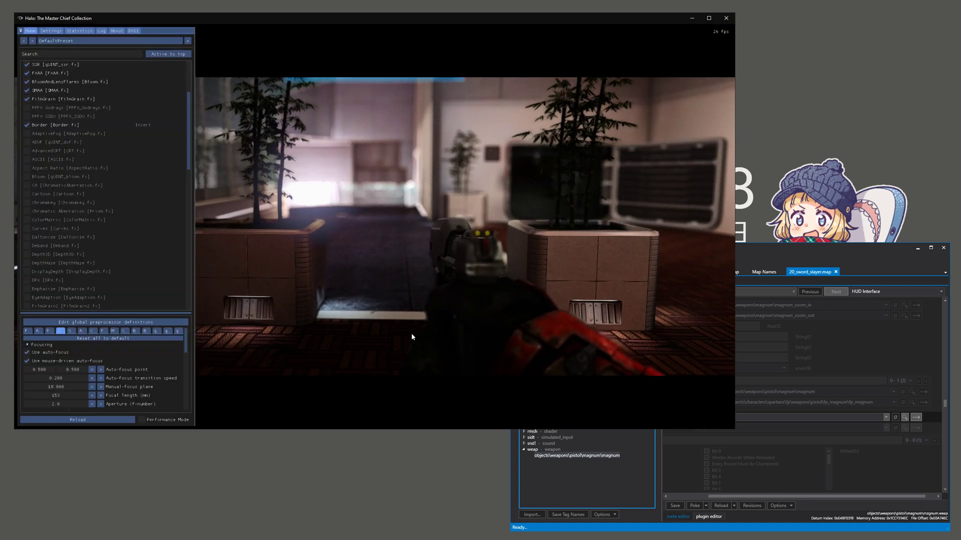
key("End")
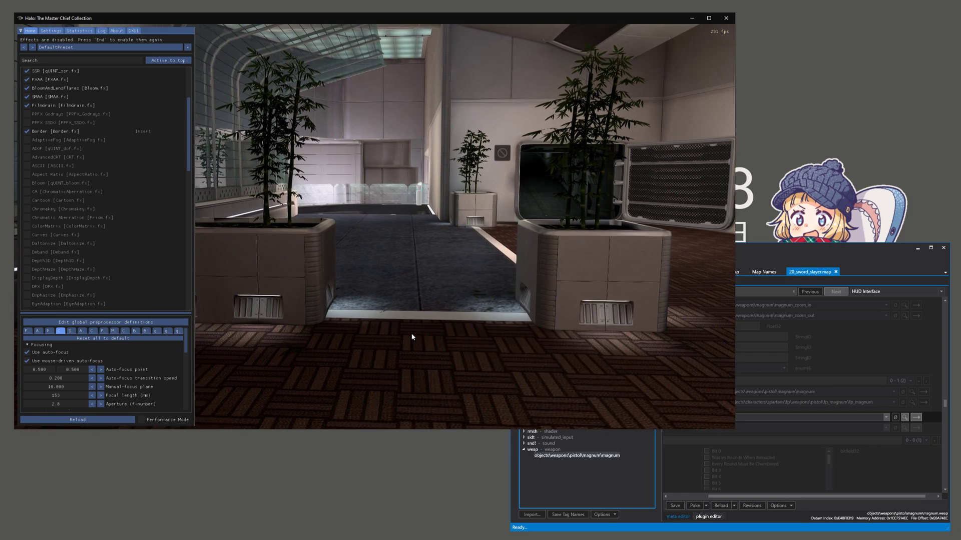
key("End")
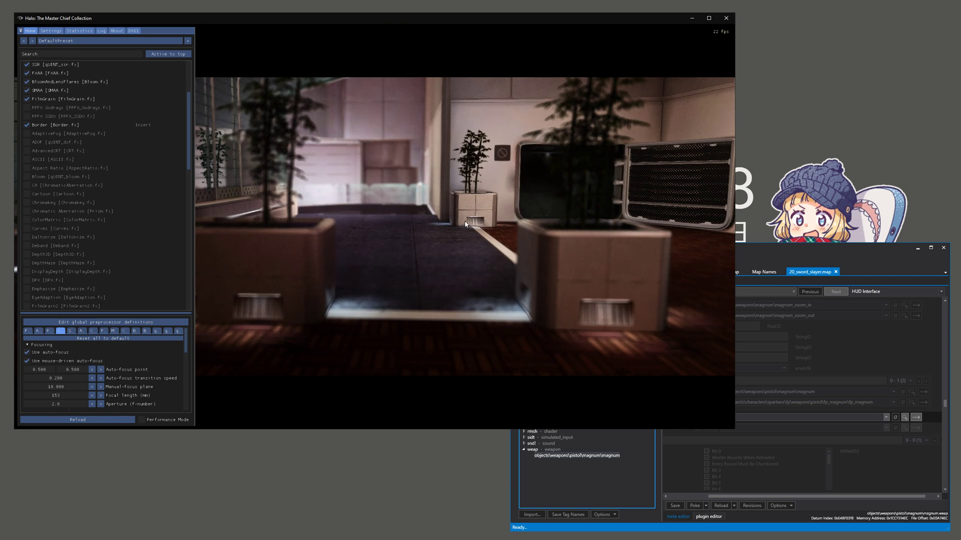
key("Home")
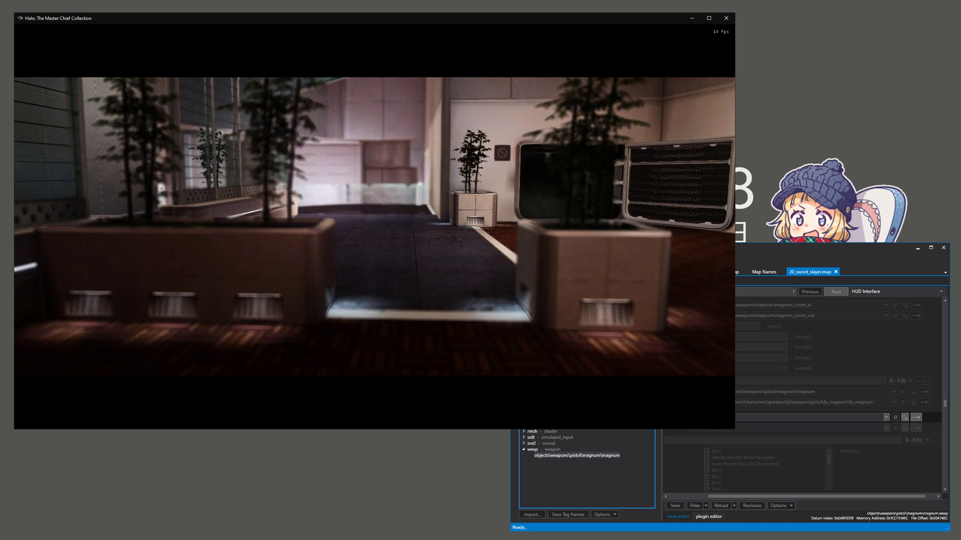
- Save the screenshot, release the zoom and return to Assembly
key("Print")
key("Scroll_Lock")
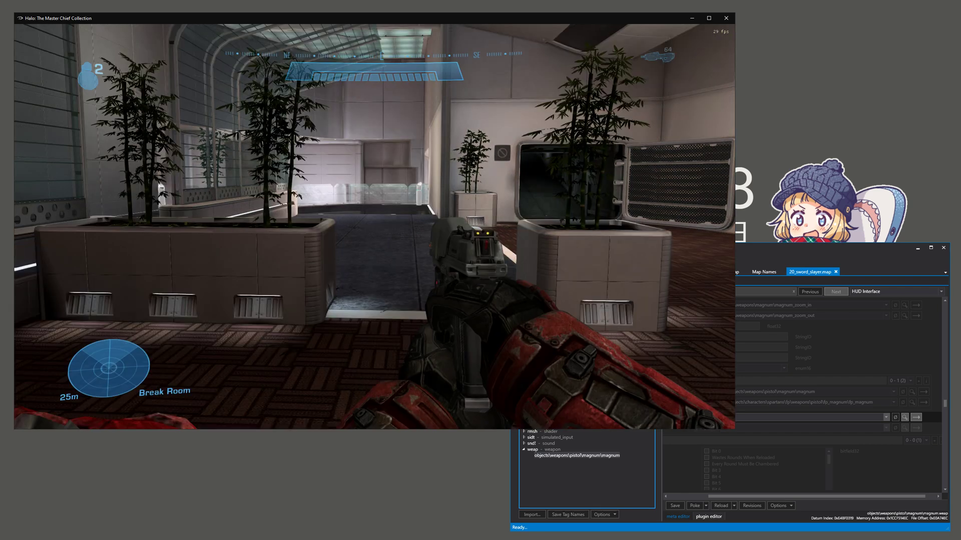
key("alt+Tab")
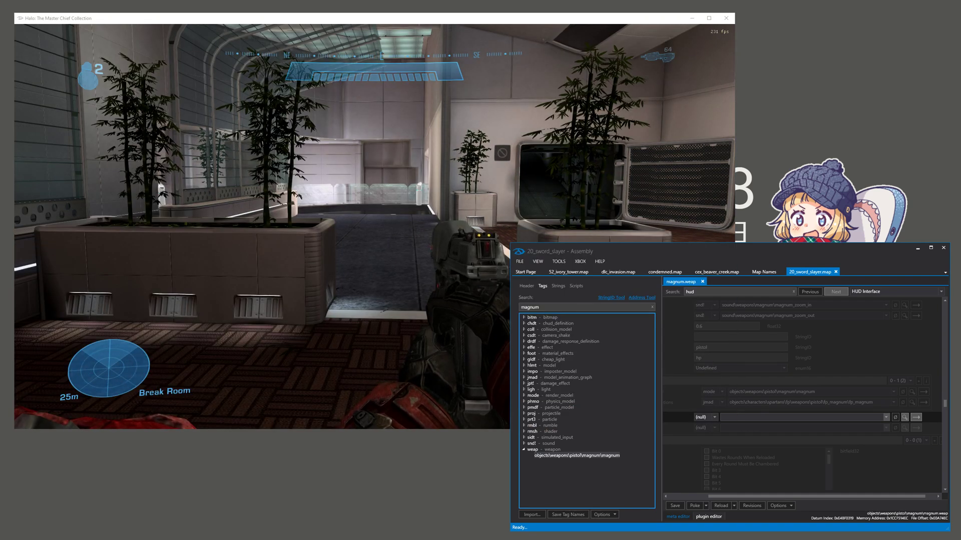